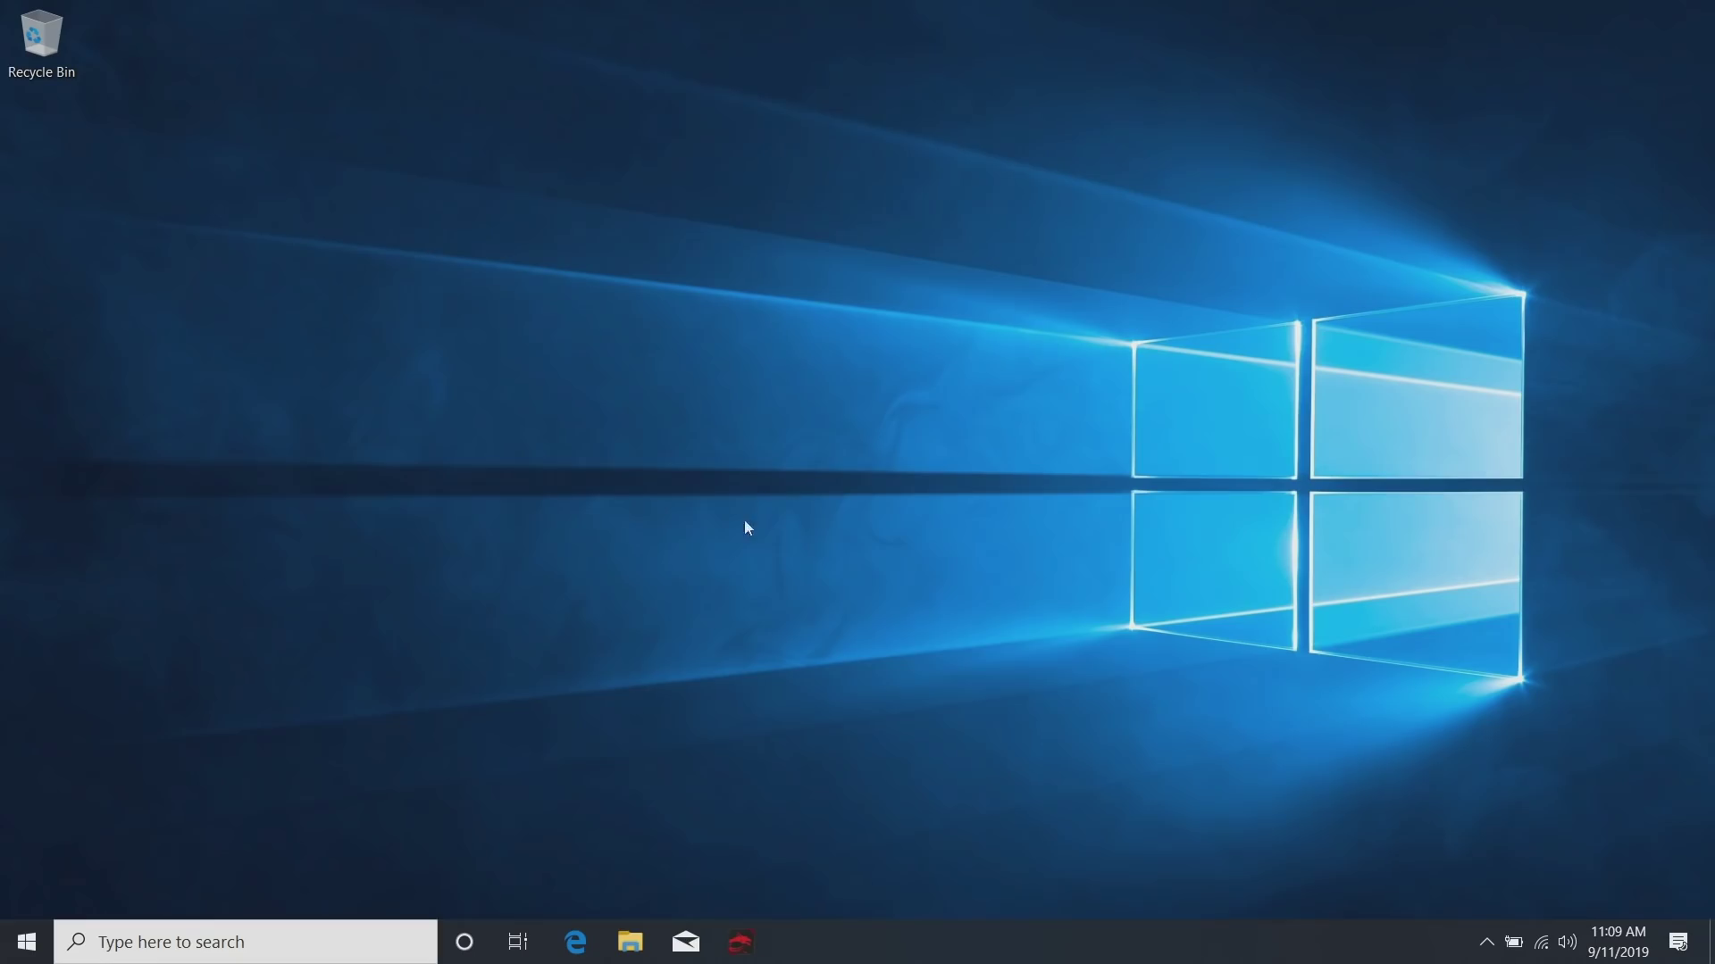
Step: Go to Settings > Update & Security > Recovery and start Reset this PC
{"action": "left_click", "coordinate": [28, 942]}
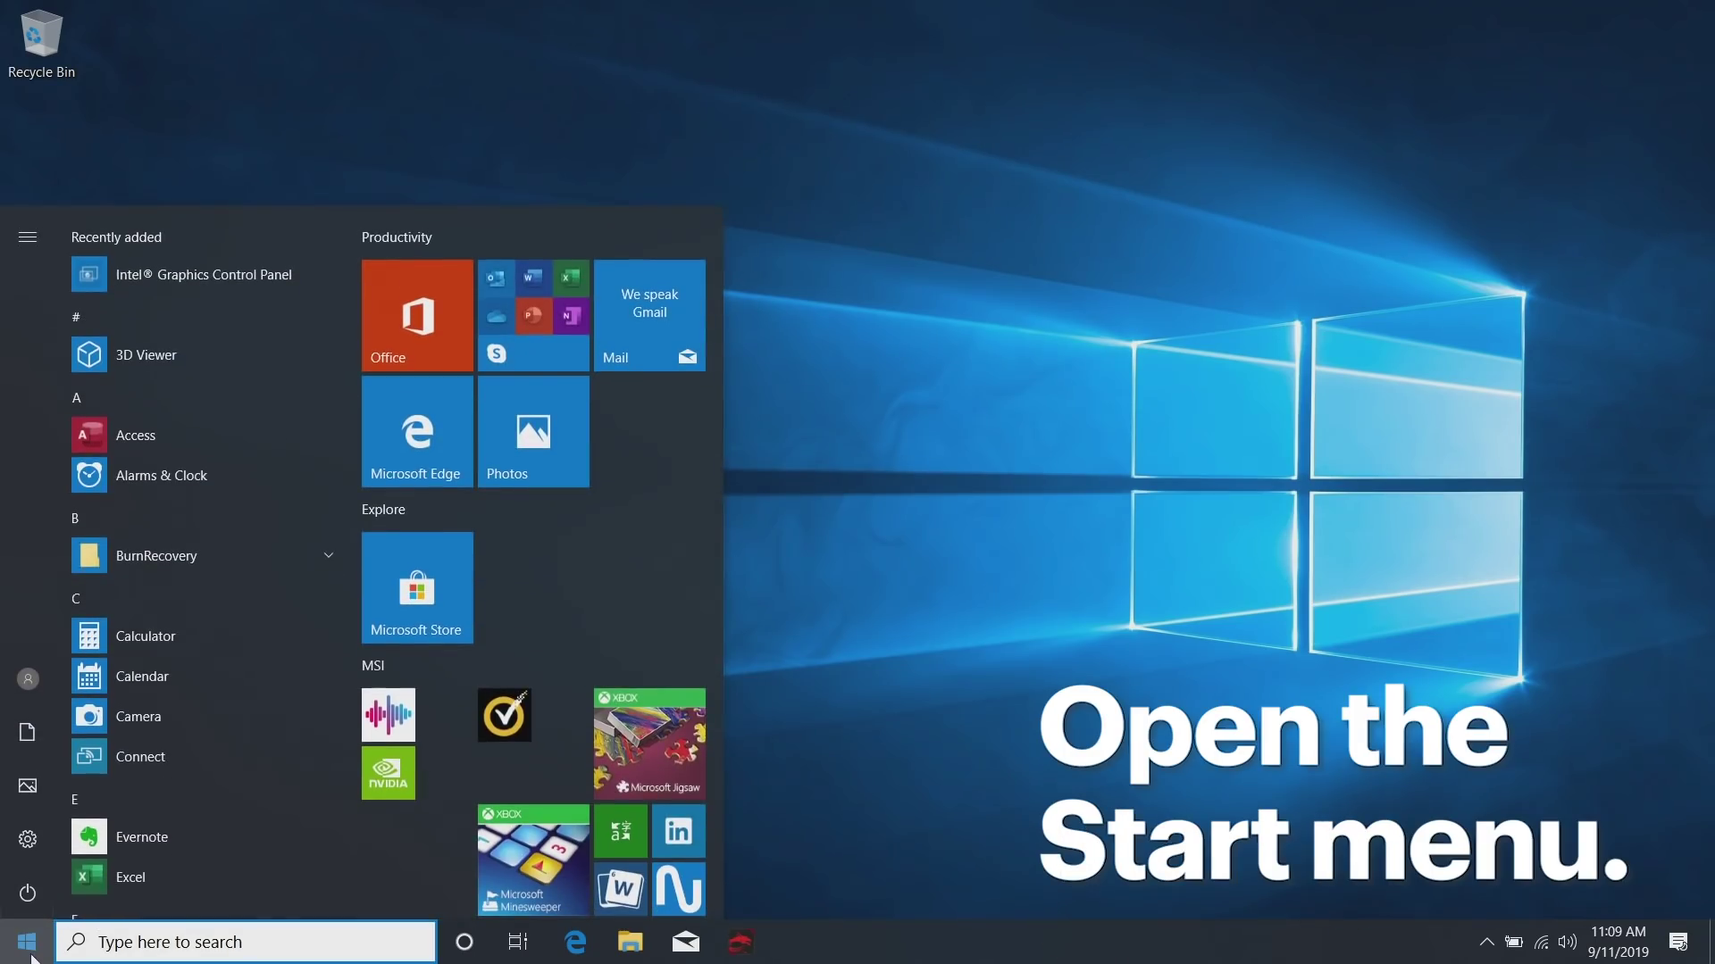
{"action": "left_click", "coordinate": [27, 840]}
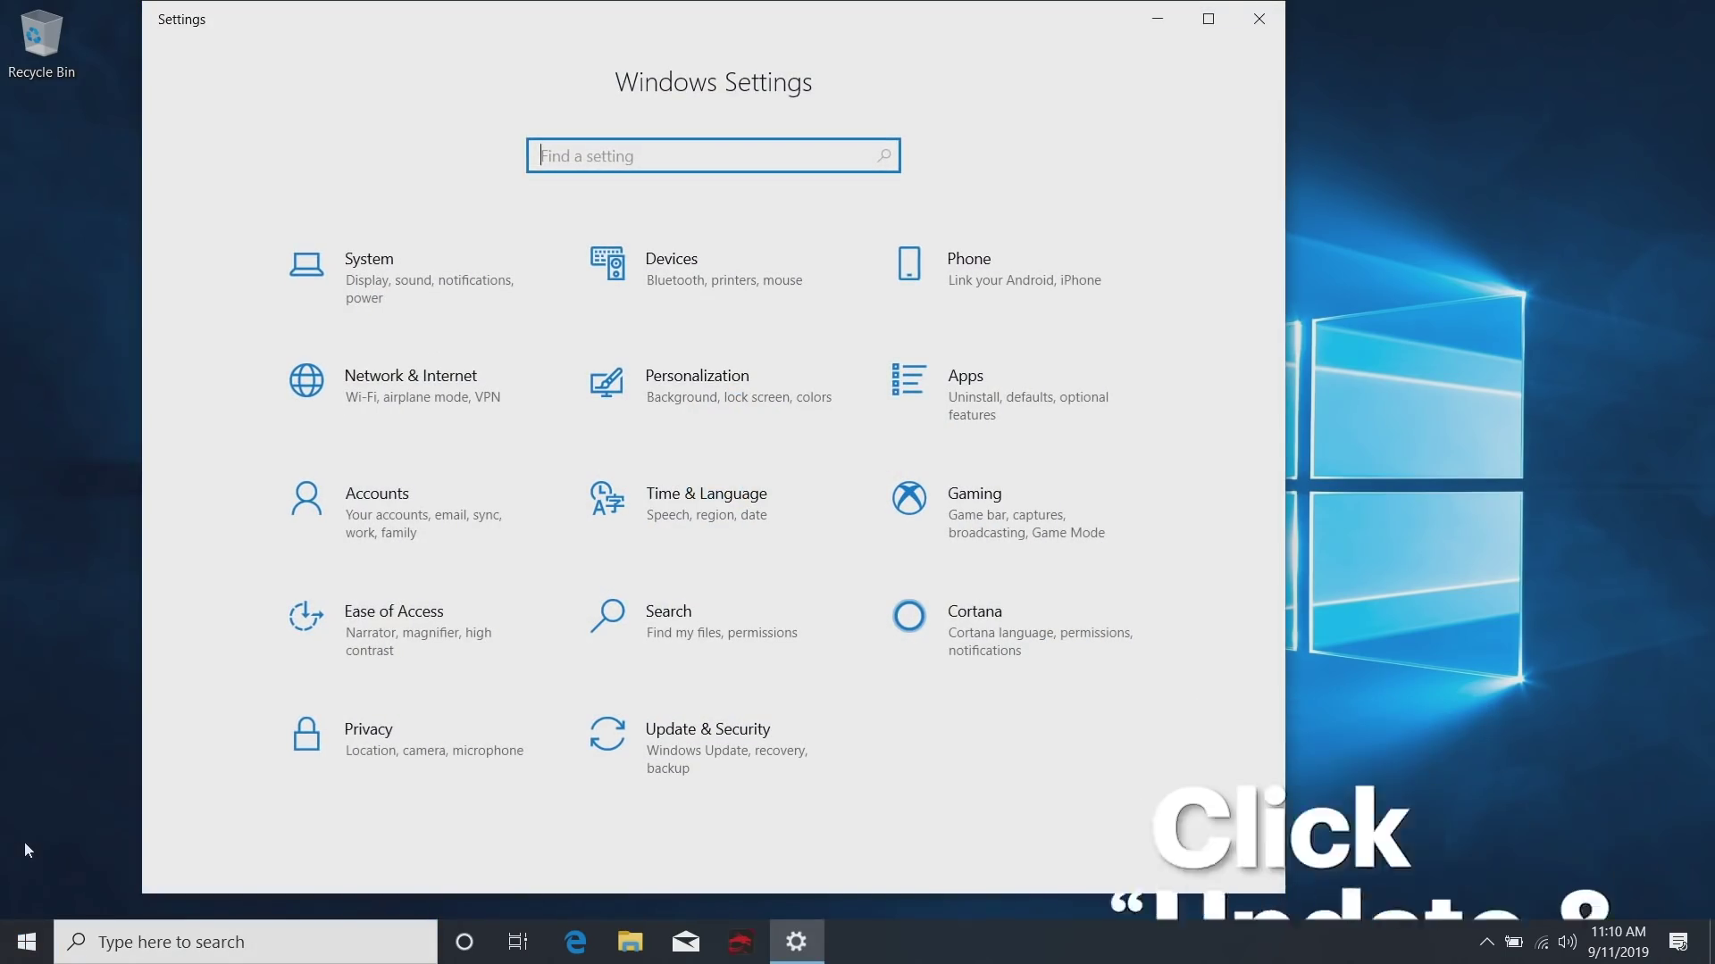
{"action": "left_click", "coordinate": [707, 738]}
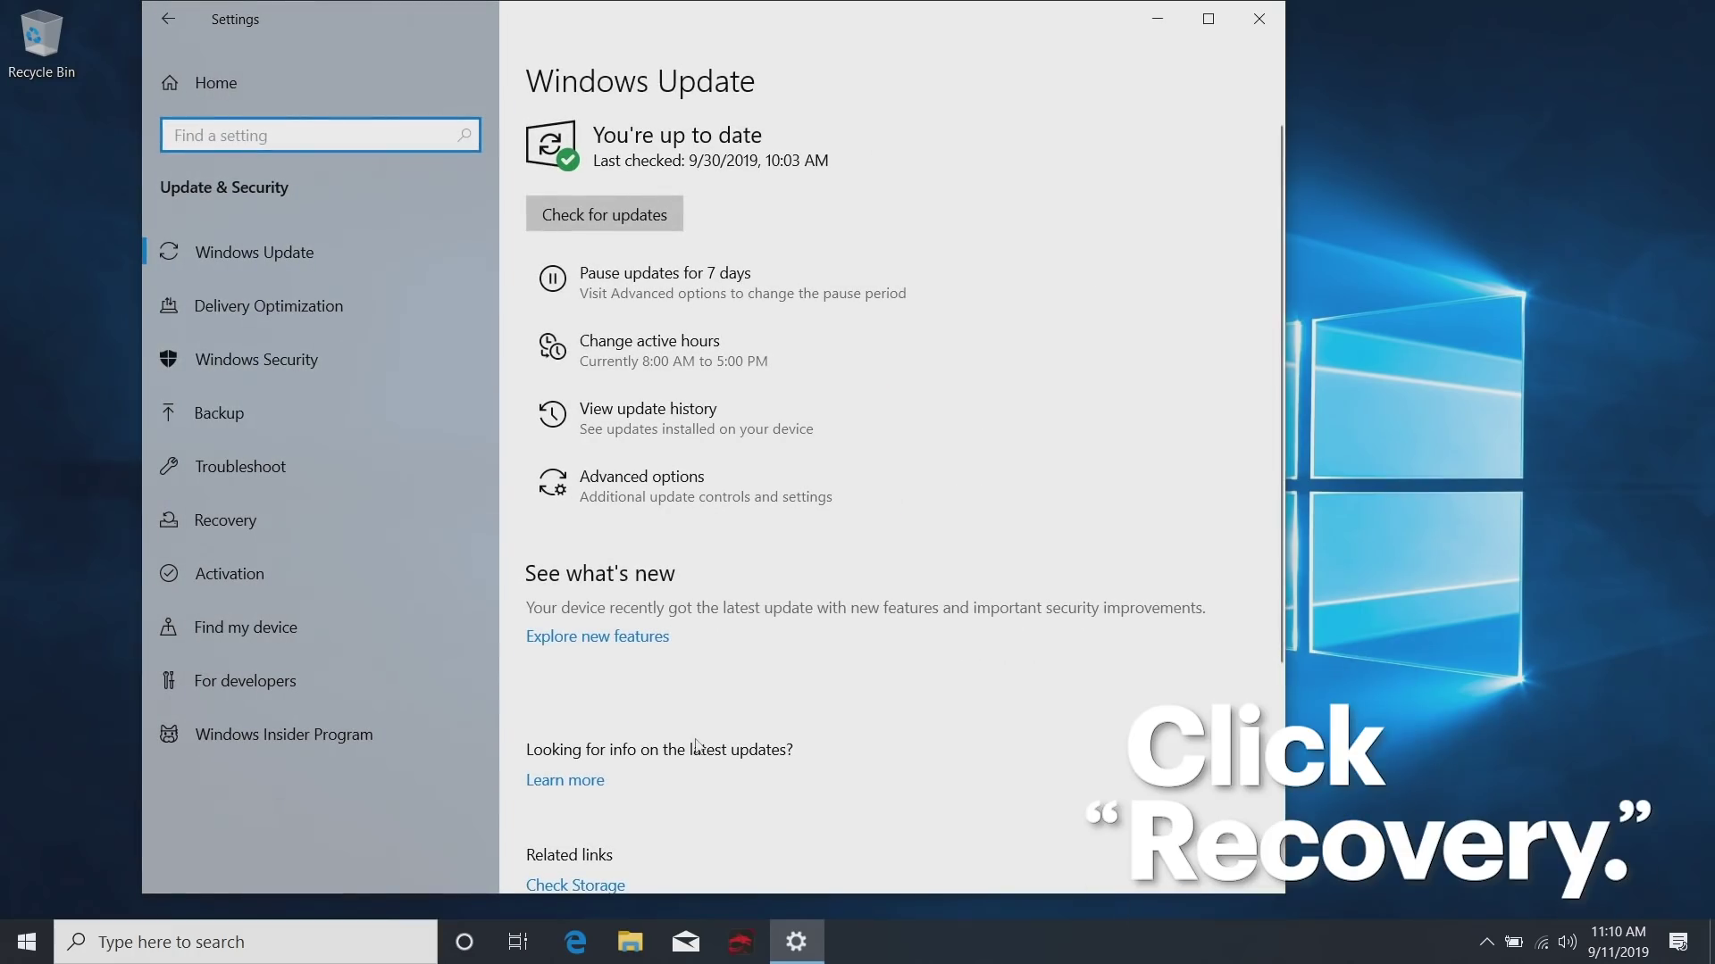
{"action": "left_click", "coordinate": [273, 535]}
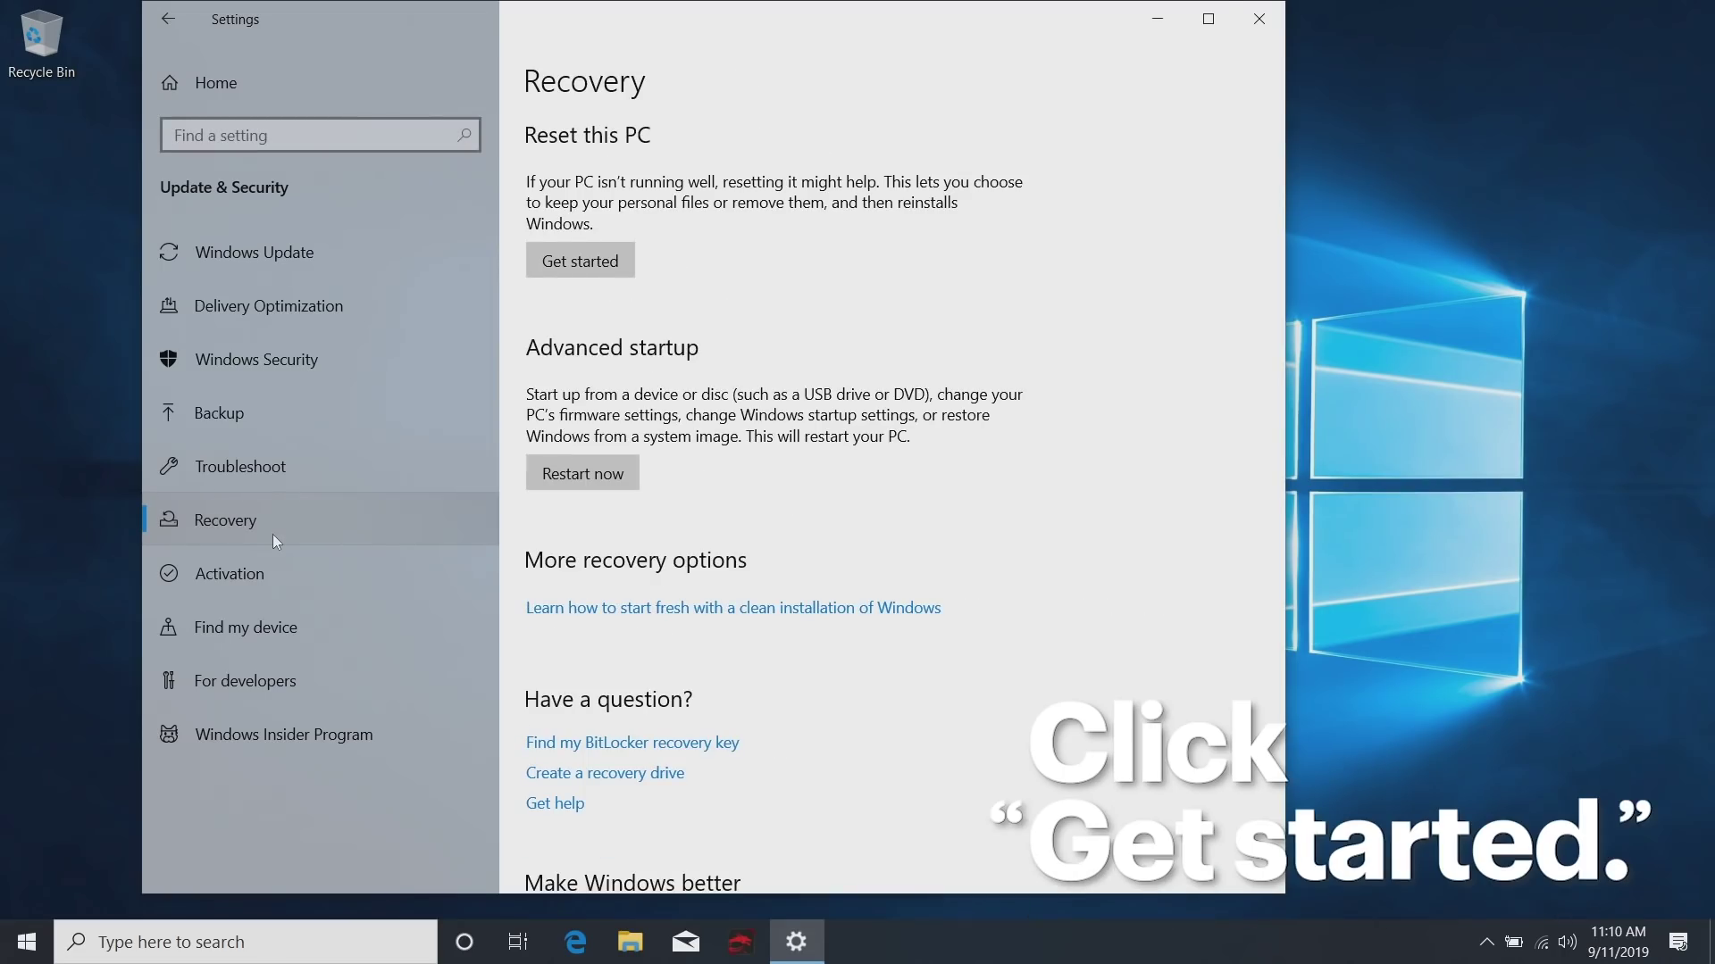
{"action": "left_click", "coordinate": [569, 264]}
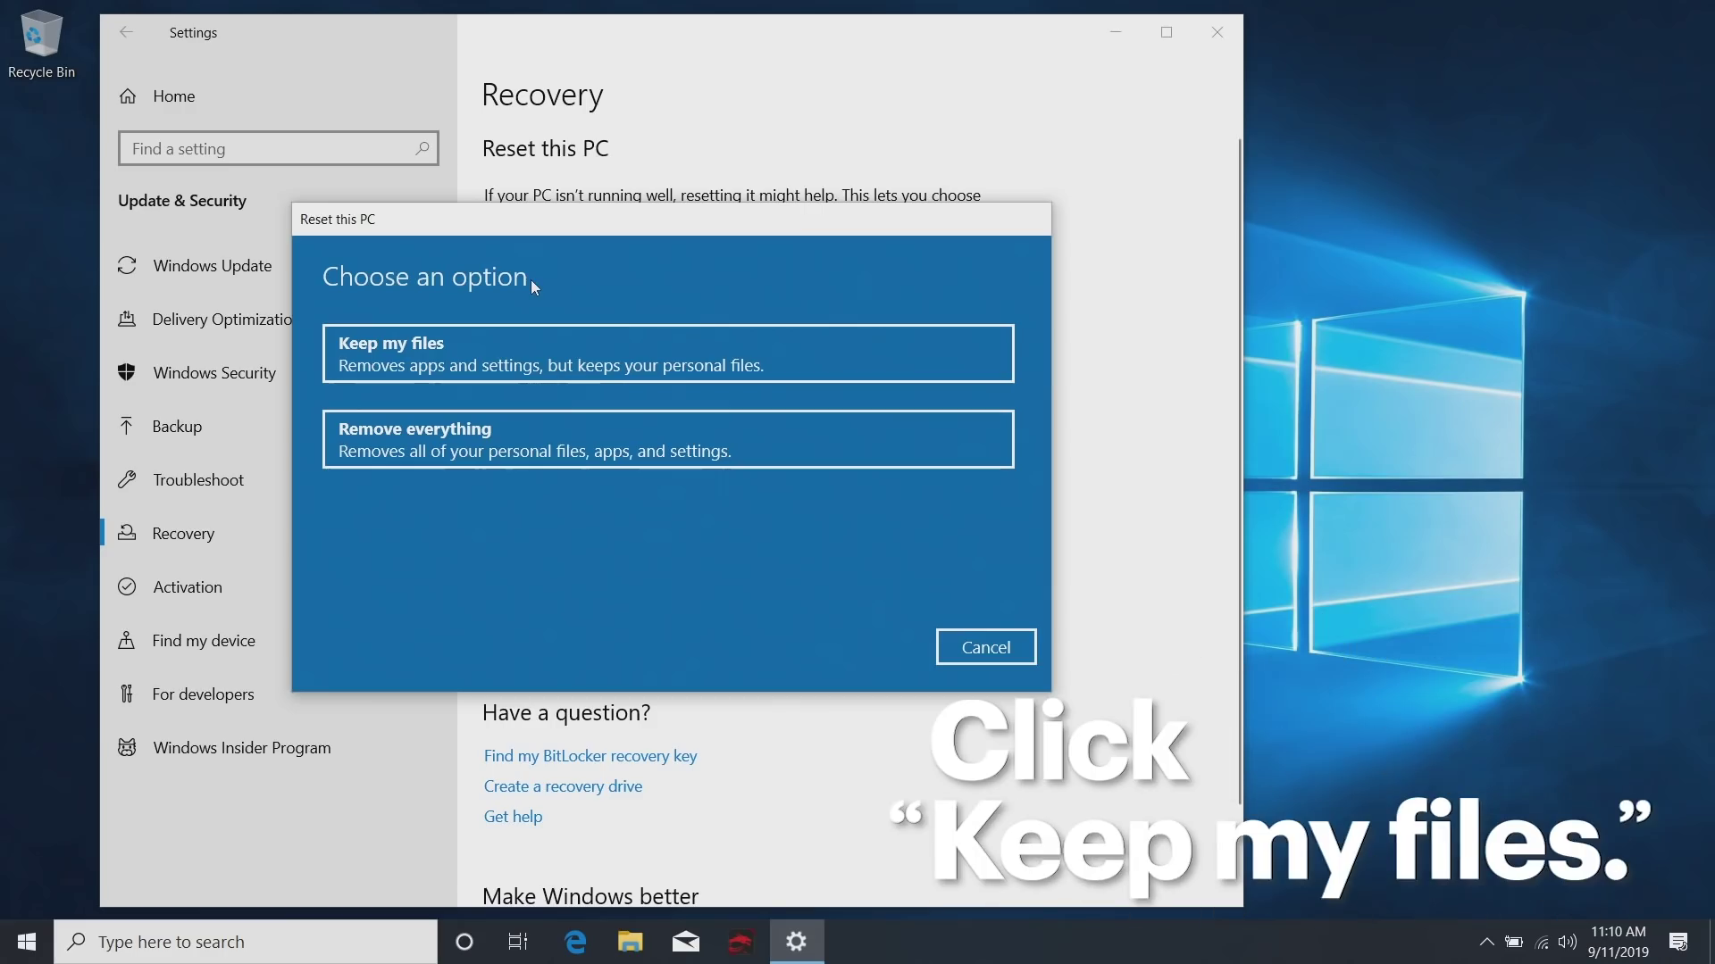
Step: Reset the PC with Keep my files, accepting the default additional settings
{"action": "left_click", "coordinate": [534, 370]}
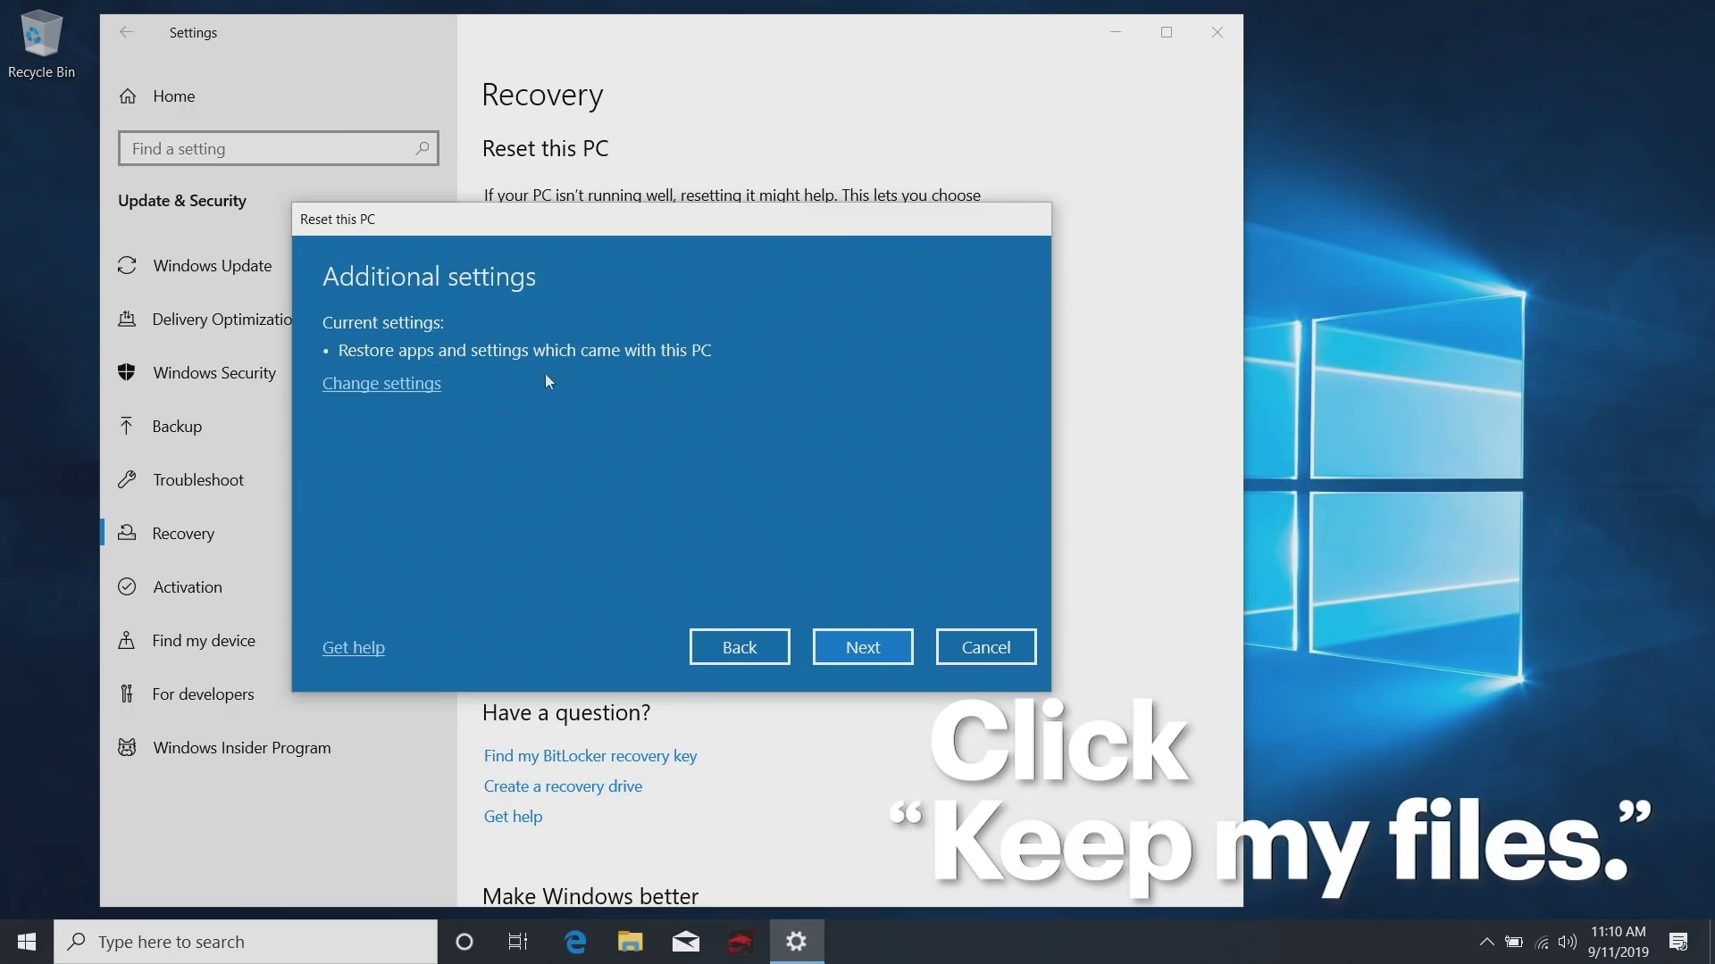
{"action": "left_click", "coordinate": [868, 651]}
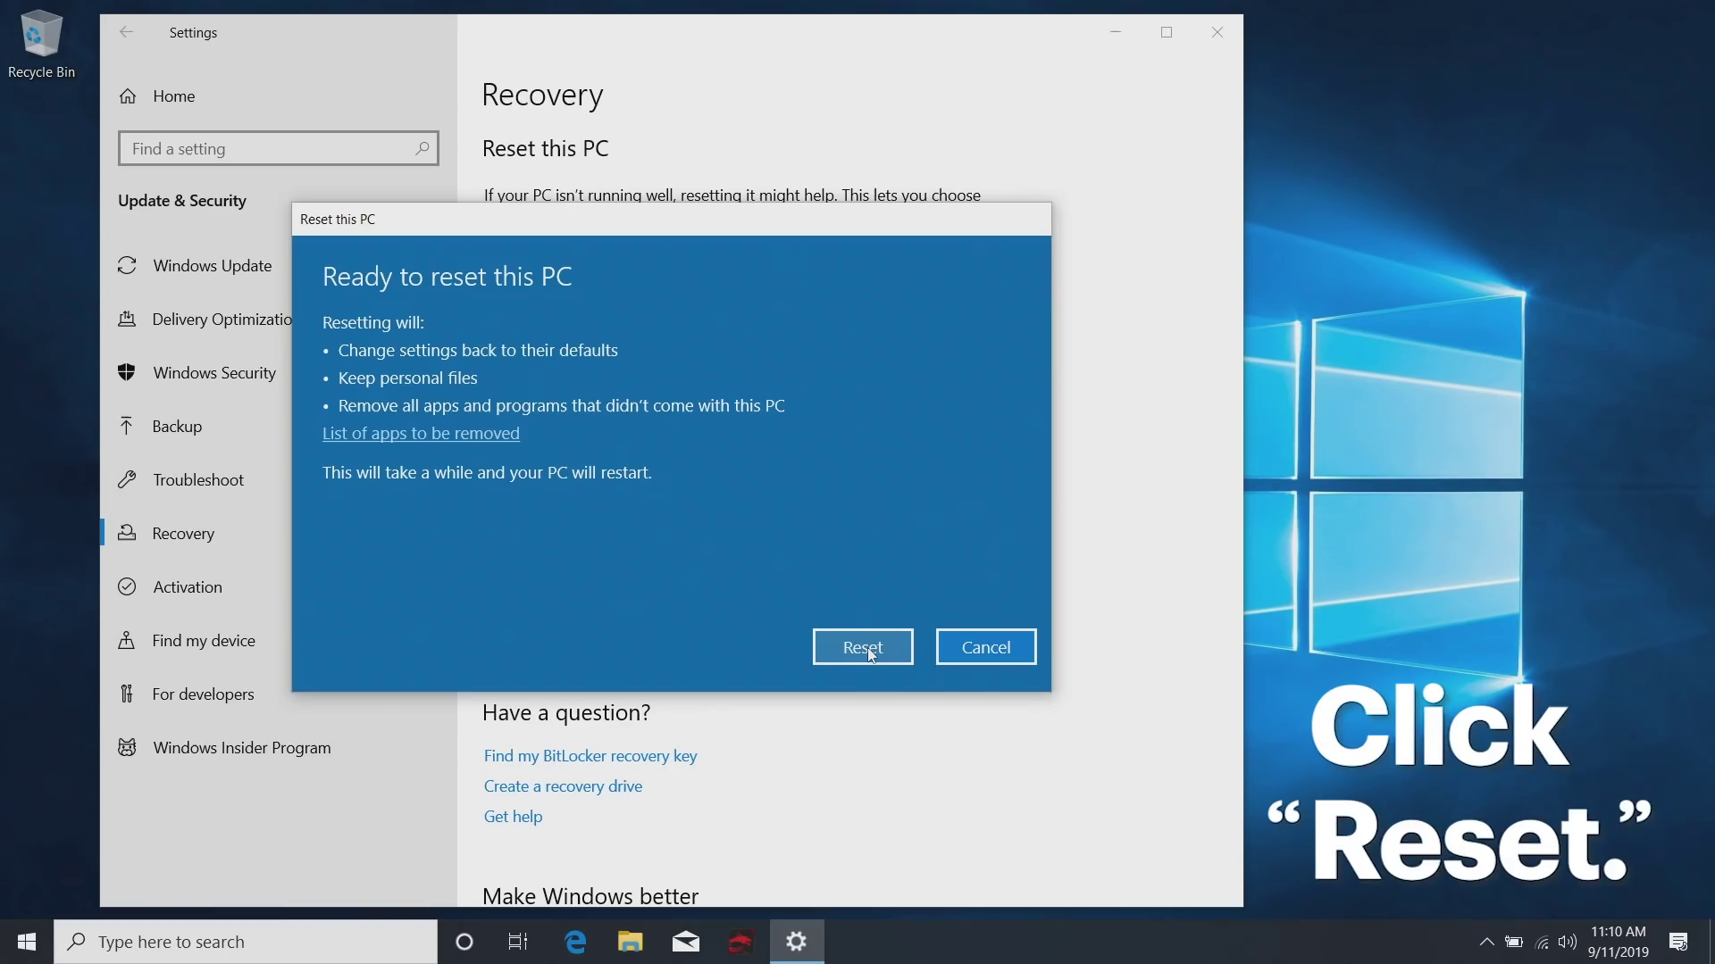
{"action": "left_click", "coordinate": [868, 652]}
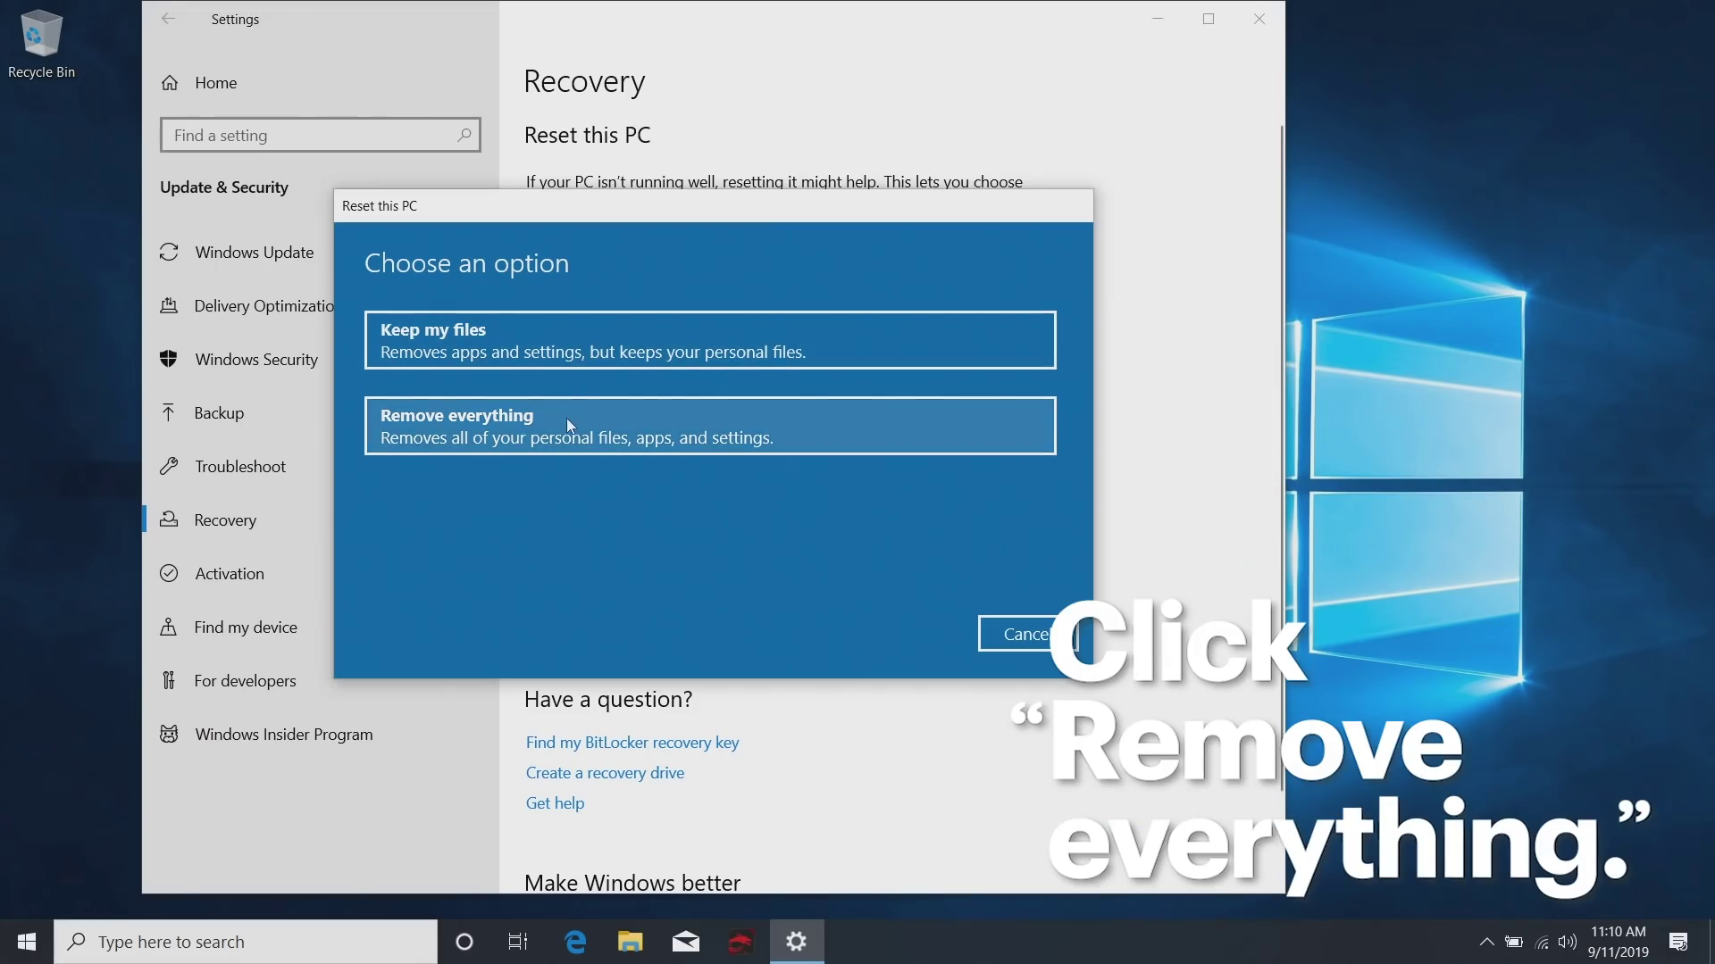
Step: Choose Remove everything with Data drives and Data erasure both On, and confirm
{"action": "left_click", "coordinate": [567, 418]}
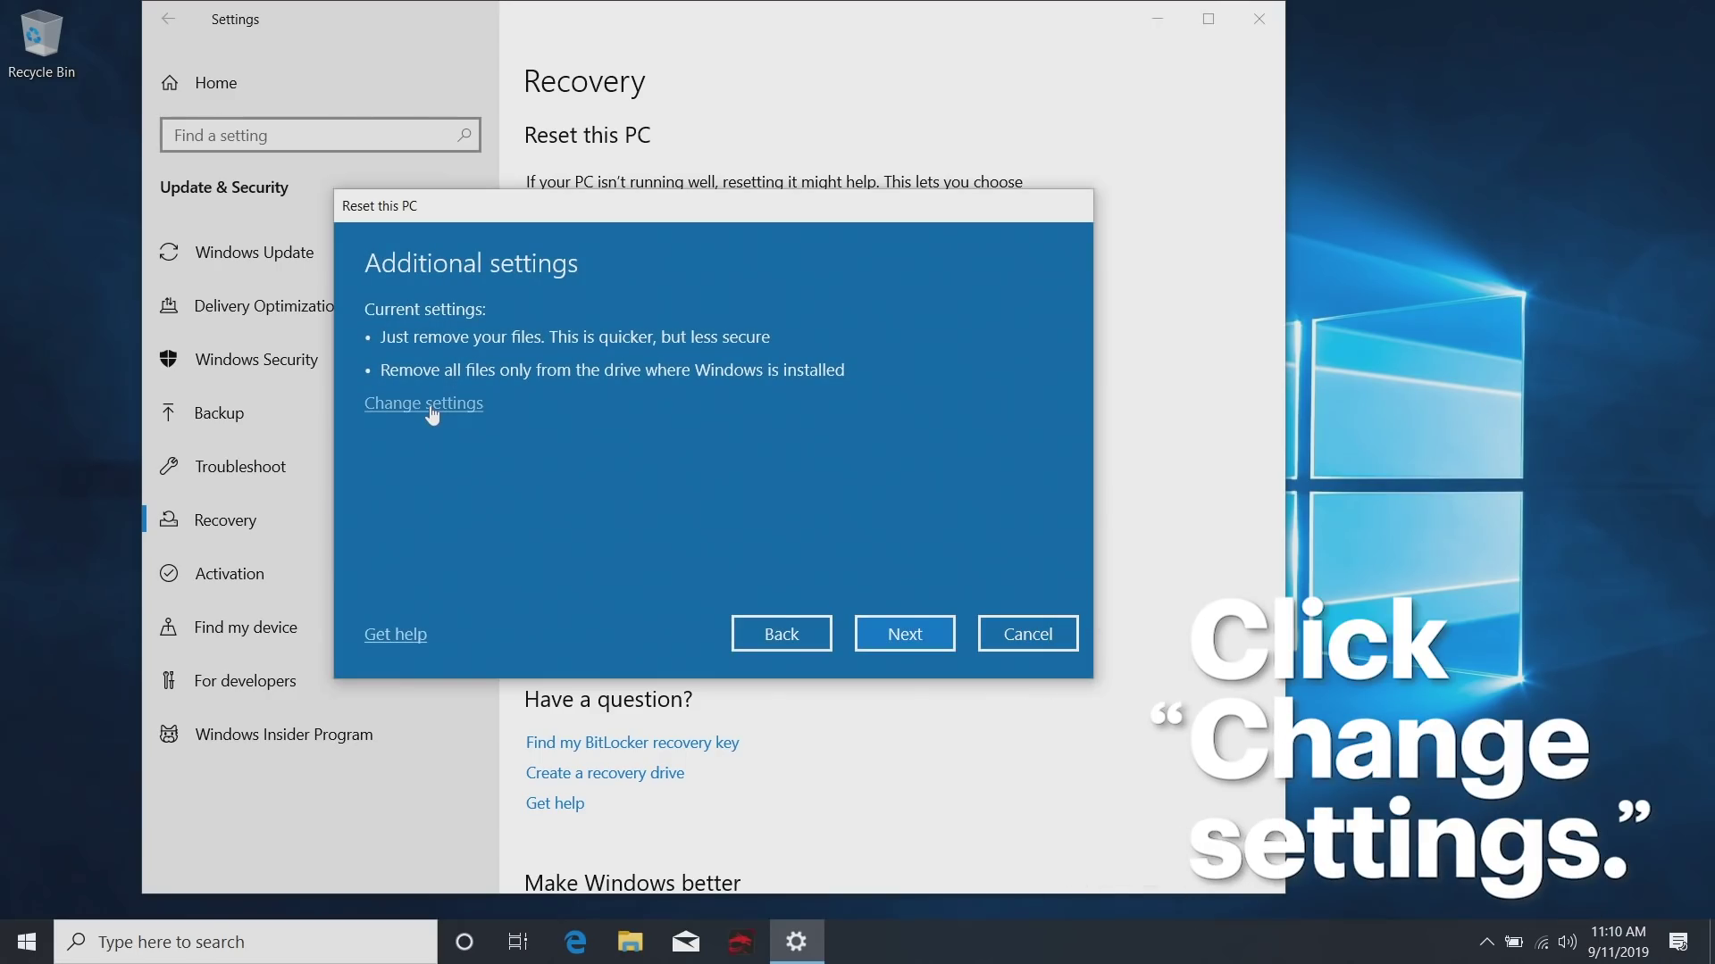
{"action": "left_click", "coordinate": [431, 406]}
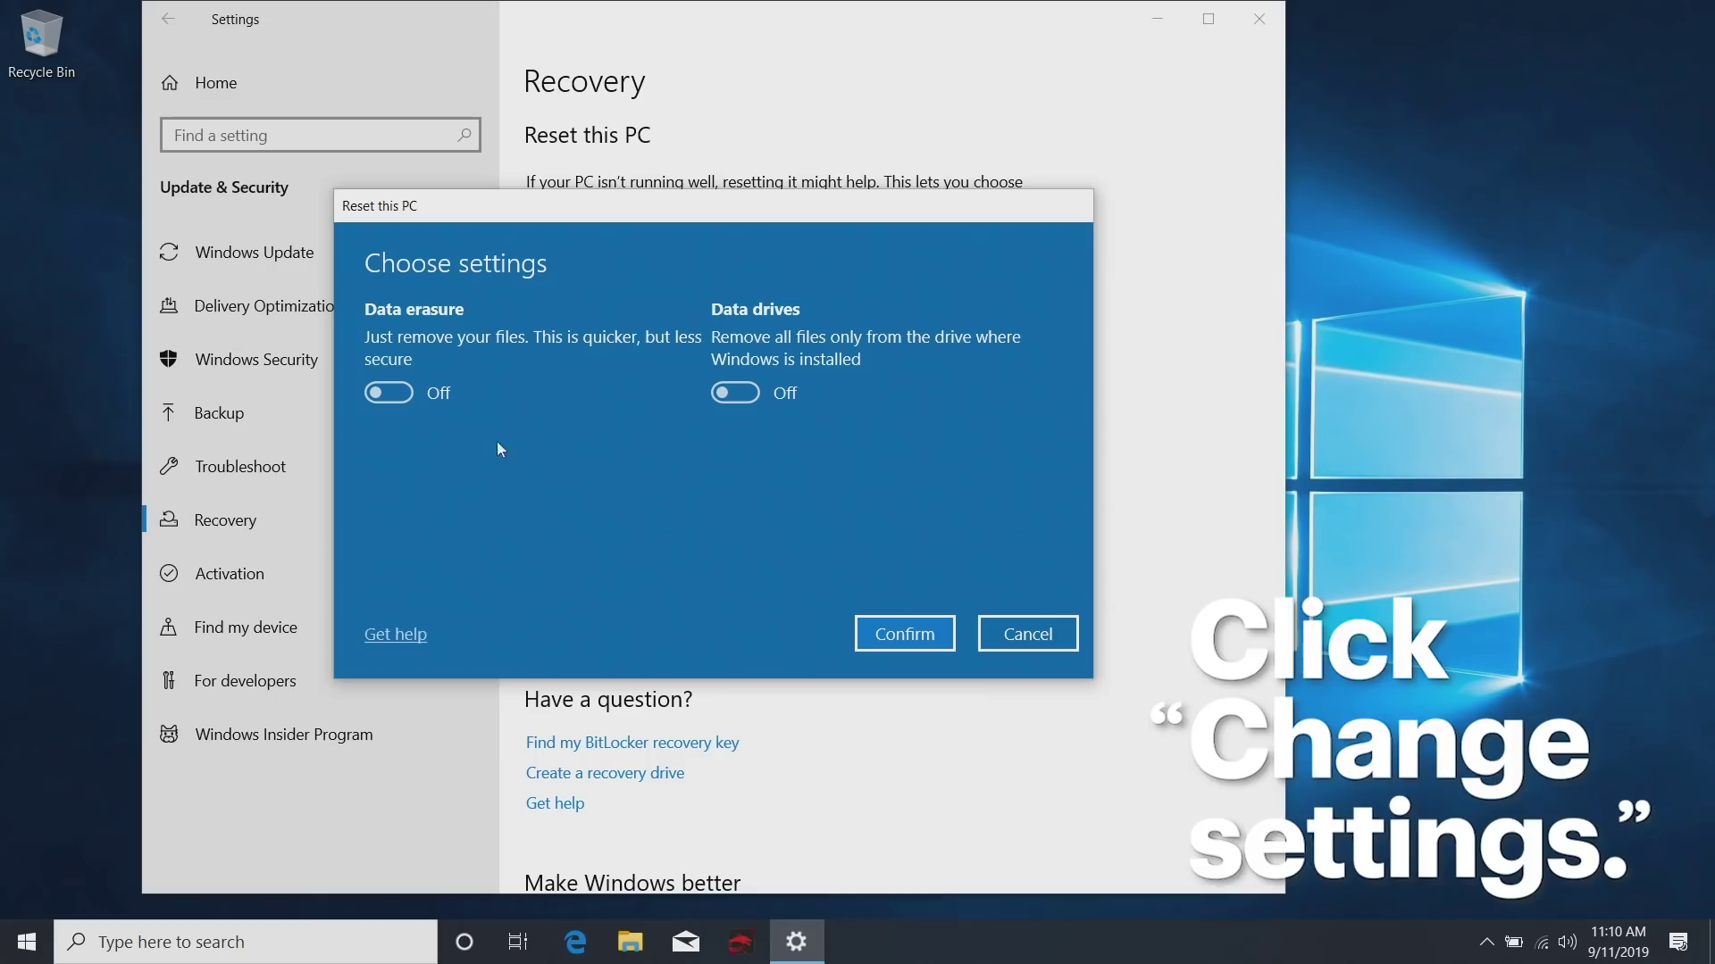
{"action": "left_click", "coordinate": [735, 391]}
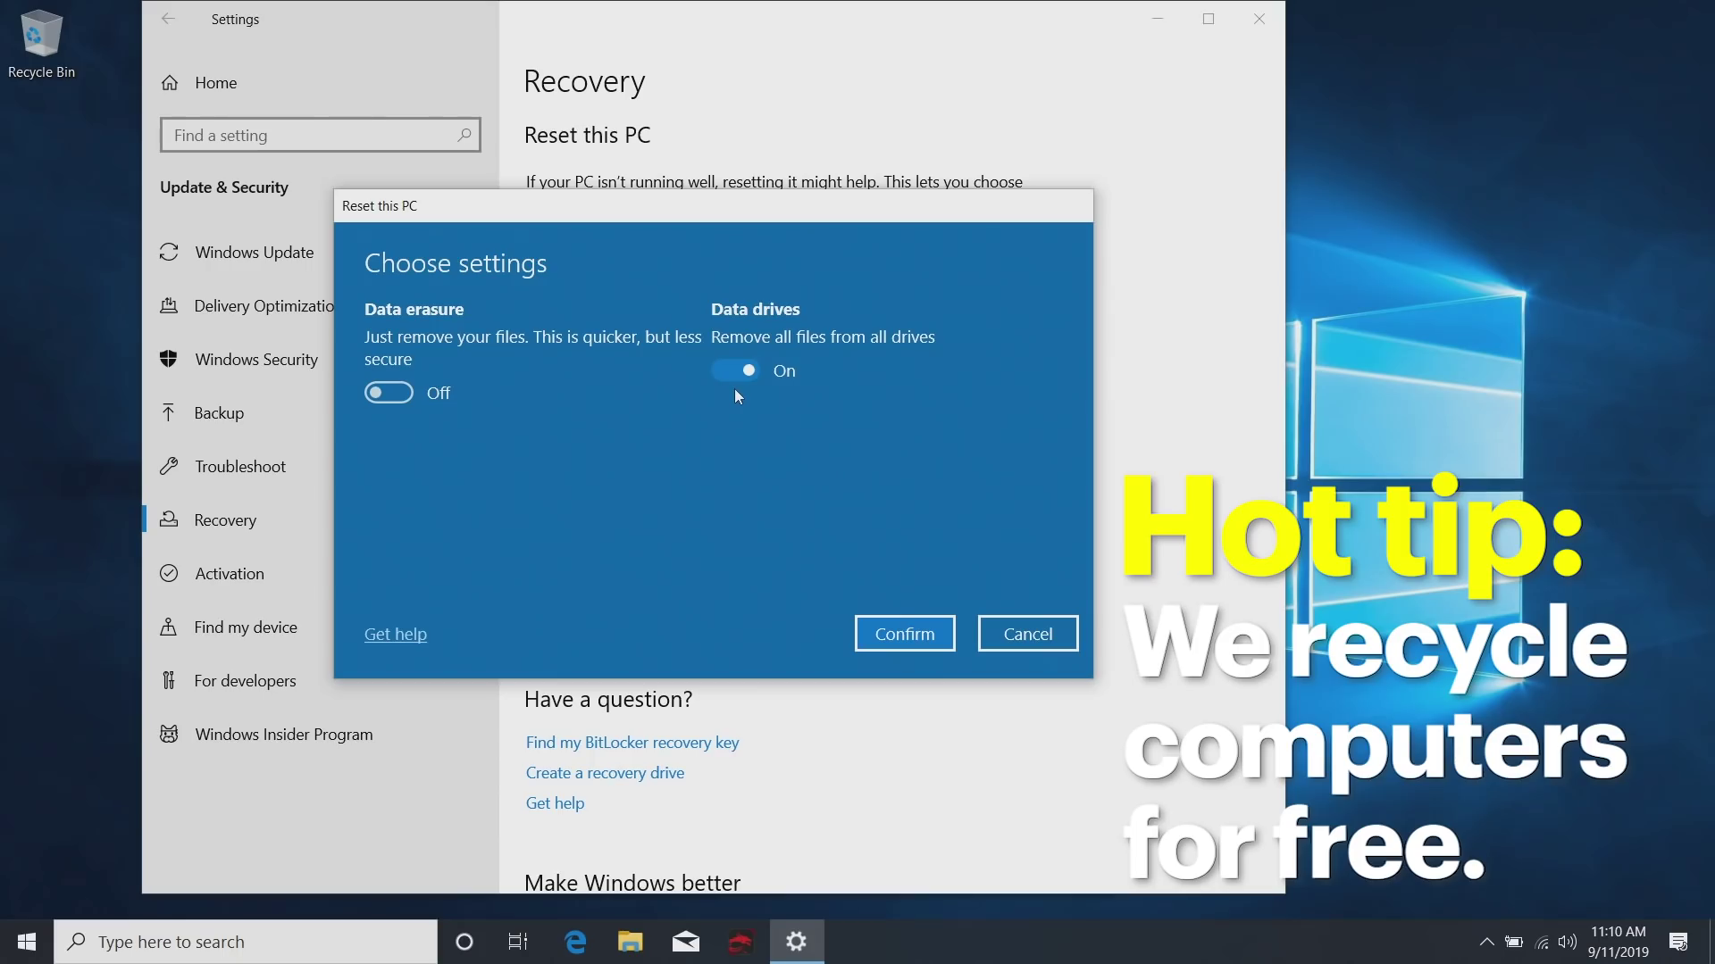
{"action": "left_click", "coordinate": [391, 391]}
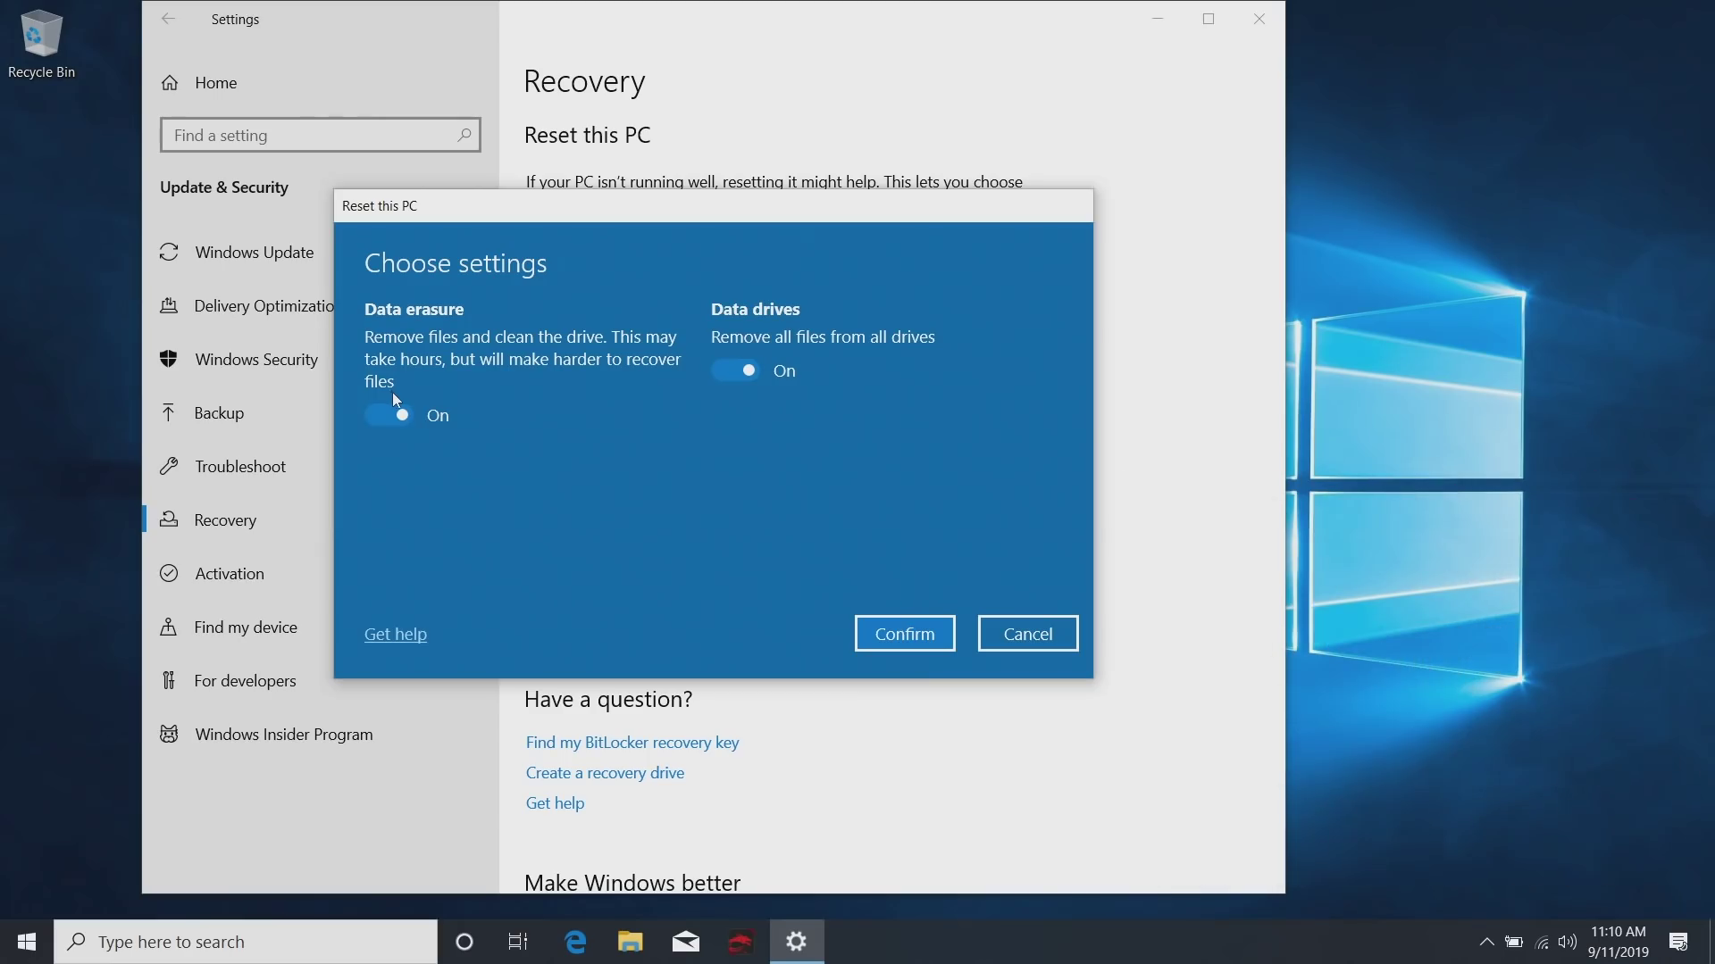
{"action": "left_click", "coordinate": [902, 637]}
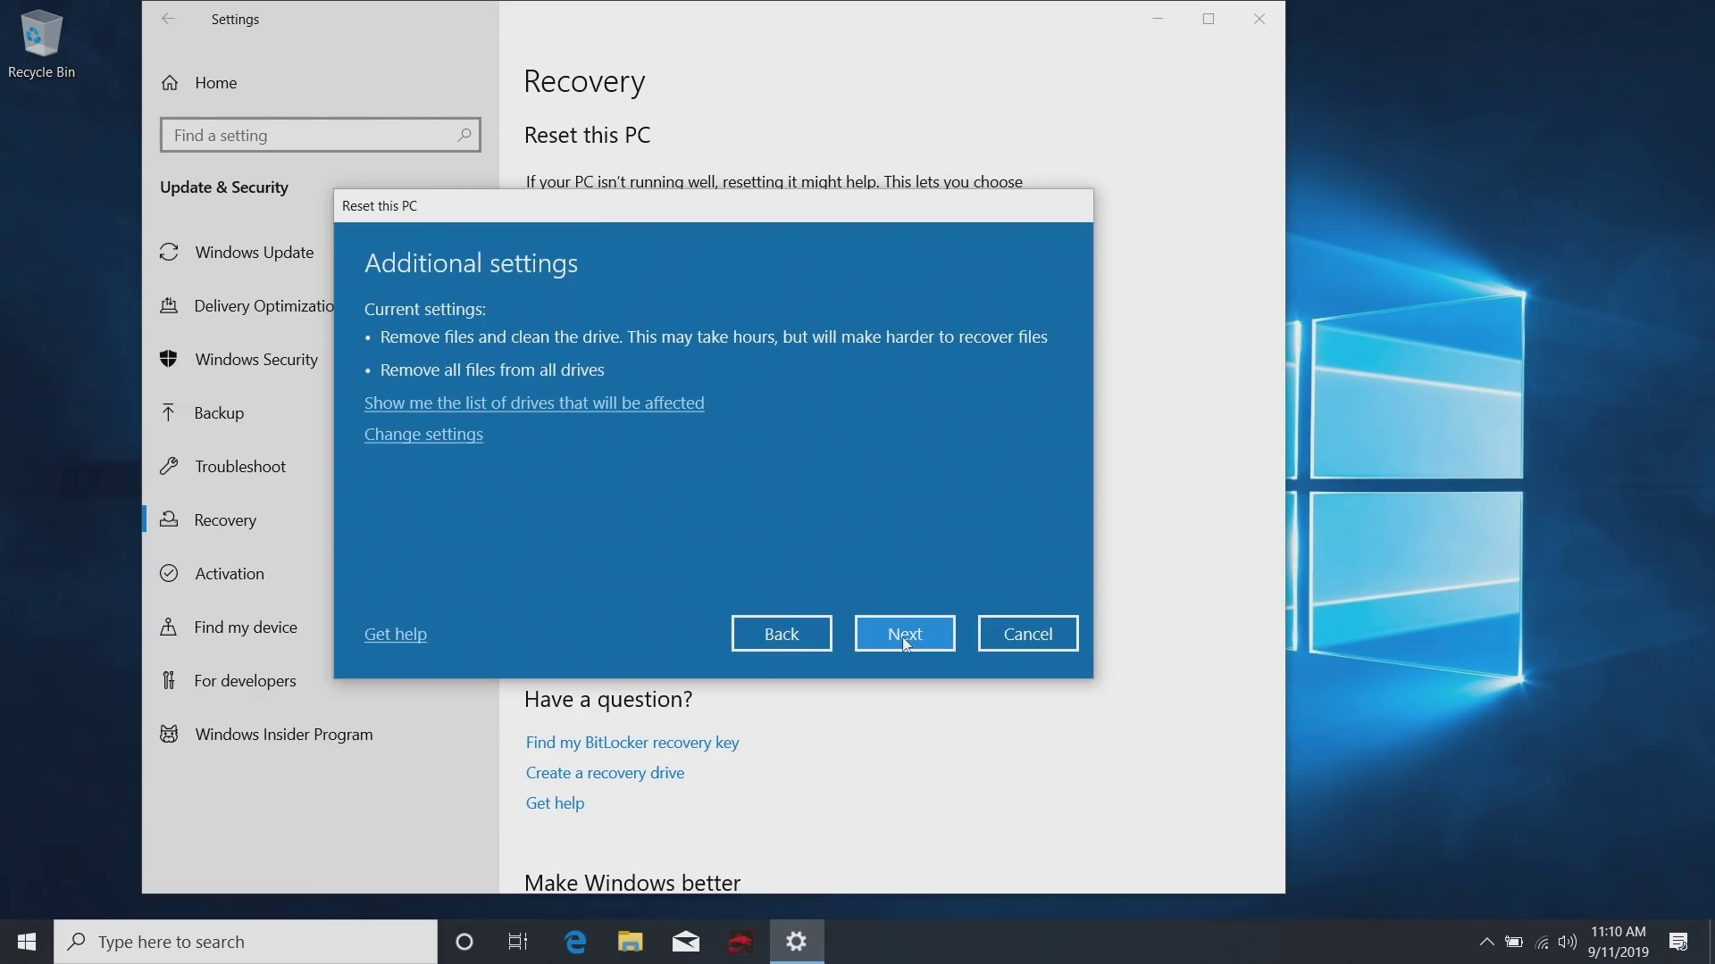
Step: Continue past the erasure summary and start the remove-everything reset
{"action": "left_click", "coordinate": [902, 637]}
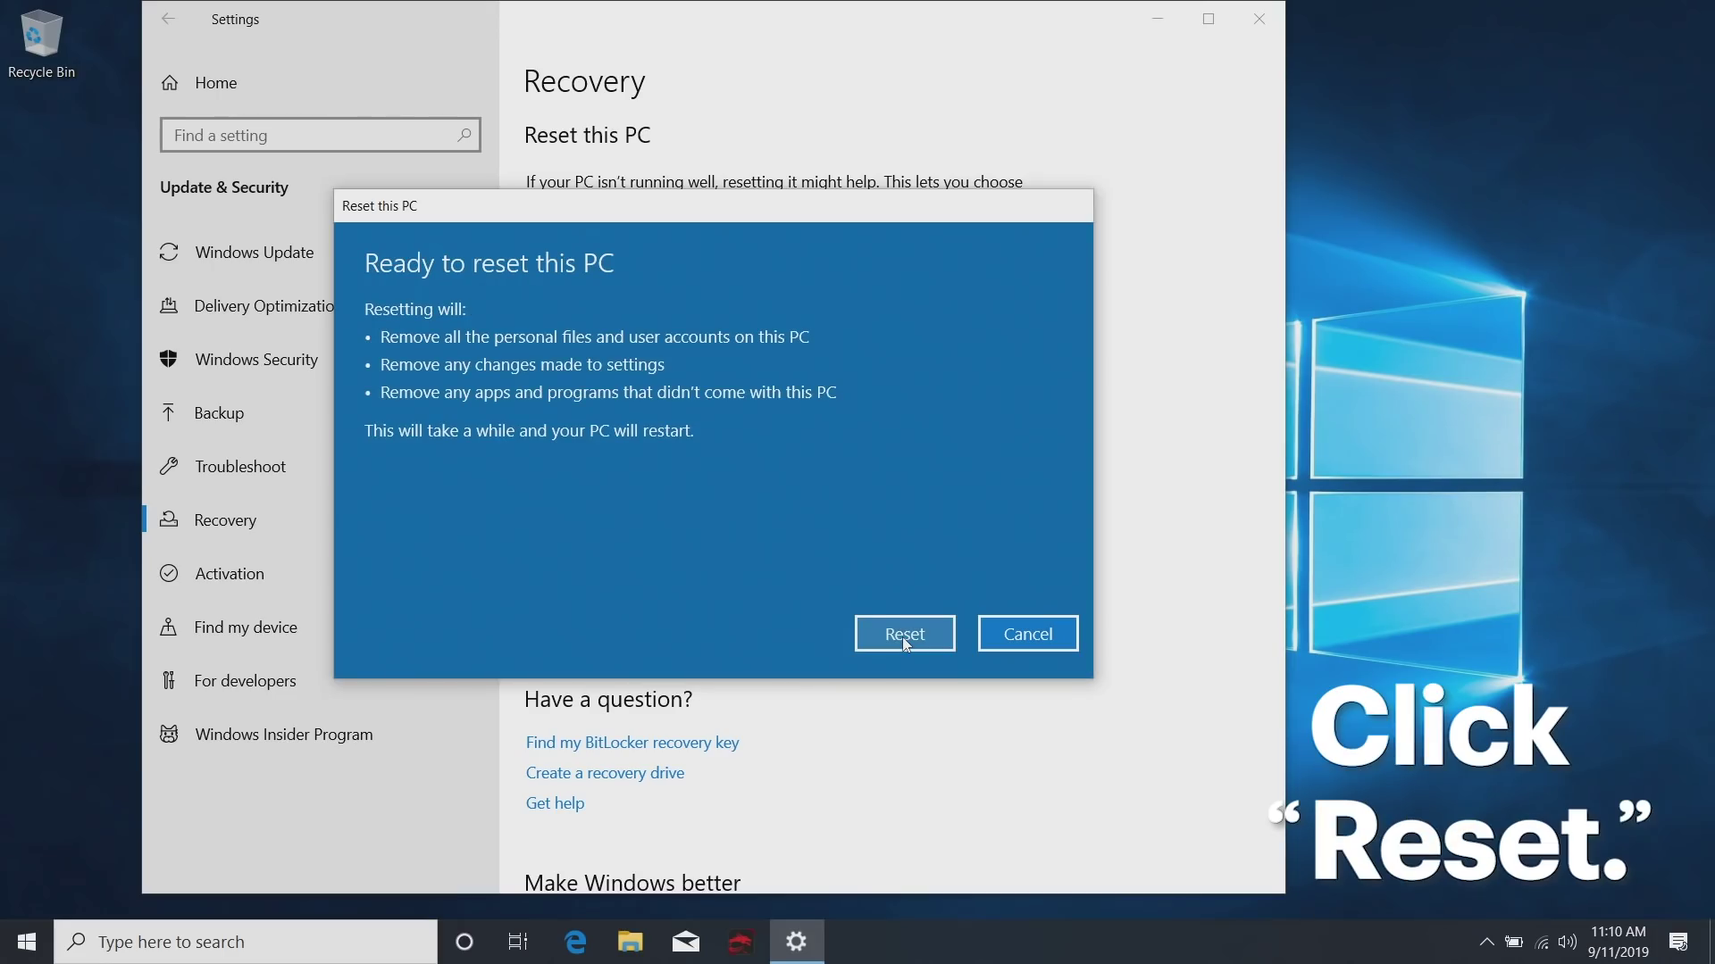
{"action": "left_click", "coordinate": [901, 637]}
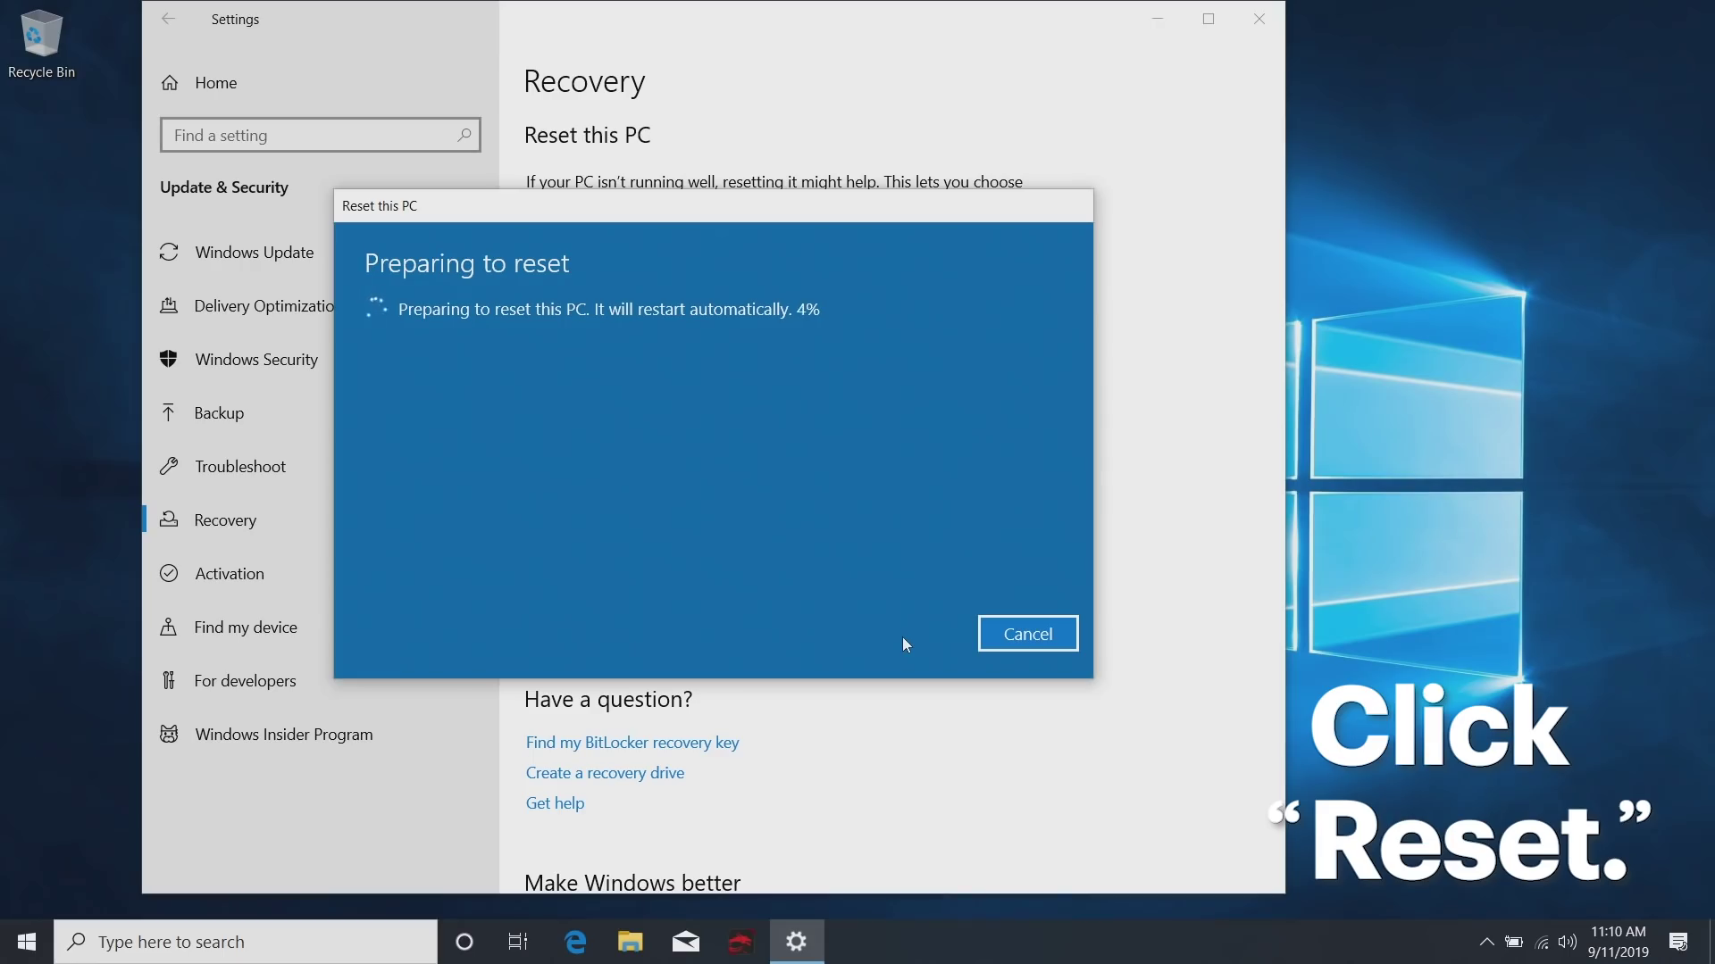